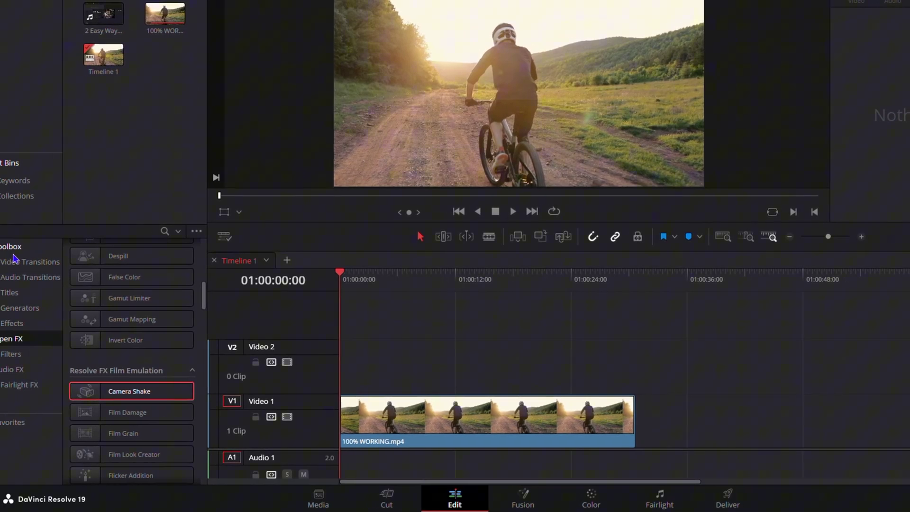
Show the Titles list from the Toolbox in the Effects Library
left_click(32, 291)
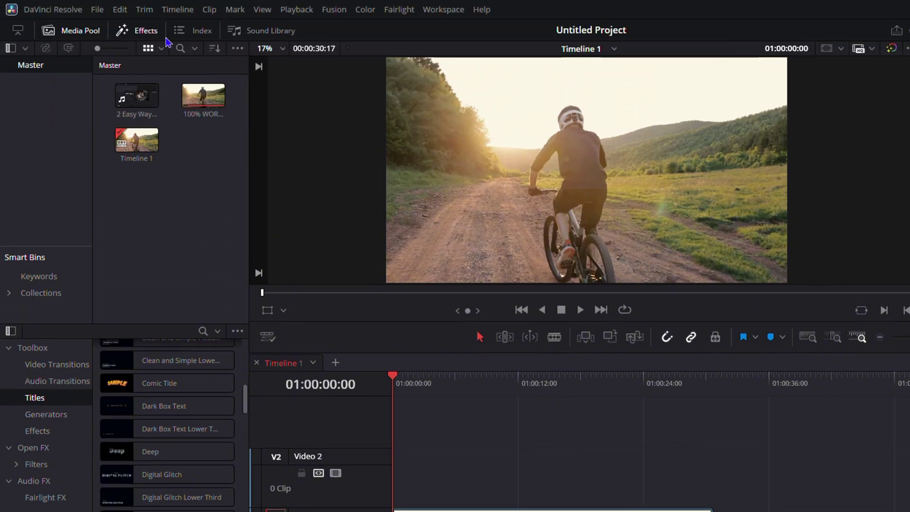
left_click(141, 33)
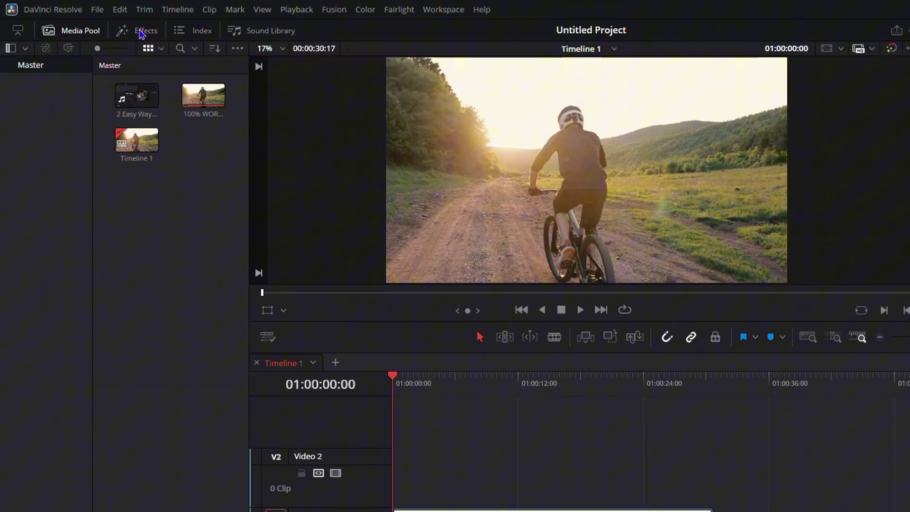
left_click(141, 32)
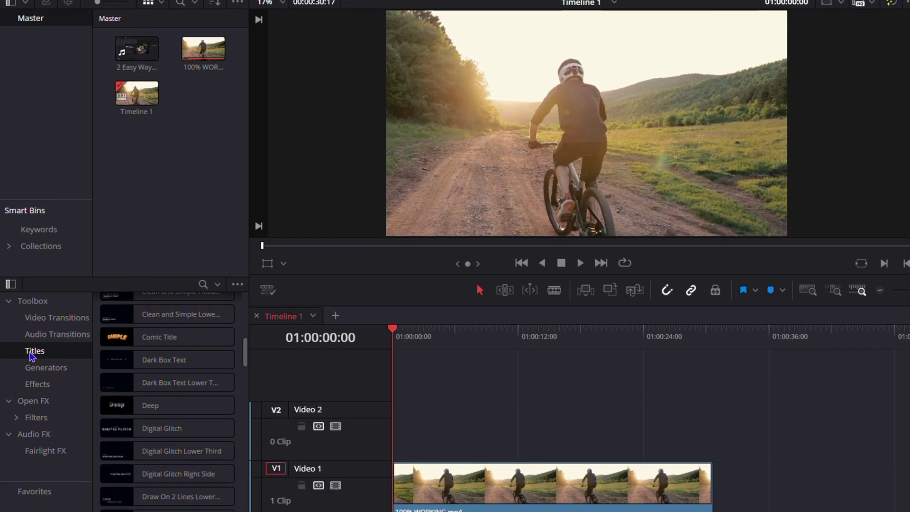
scroll(192, 450, "up", 5)
Place a basic Text title on Video 2 above the bike clip and select its 'Basic Title' text
scroll(184, 332, "up", 4)
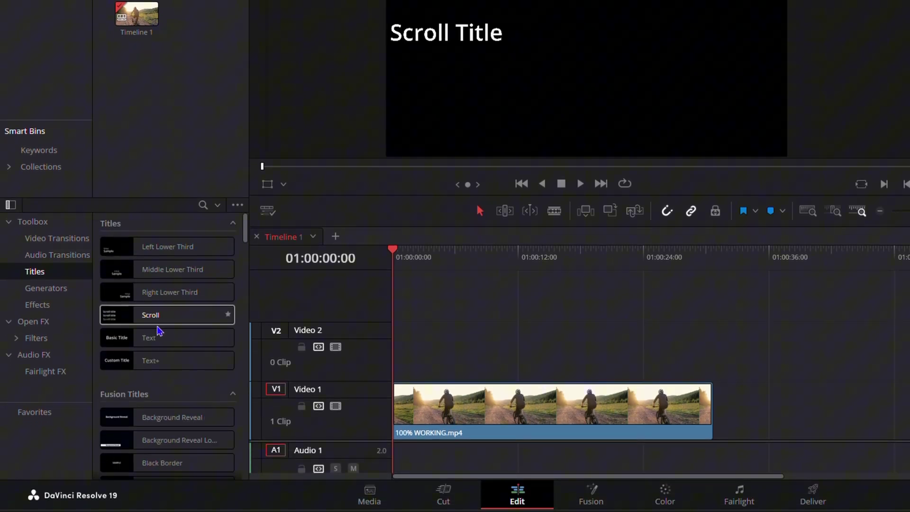
left_click_drag(157, 342, 392, 349)
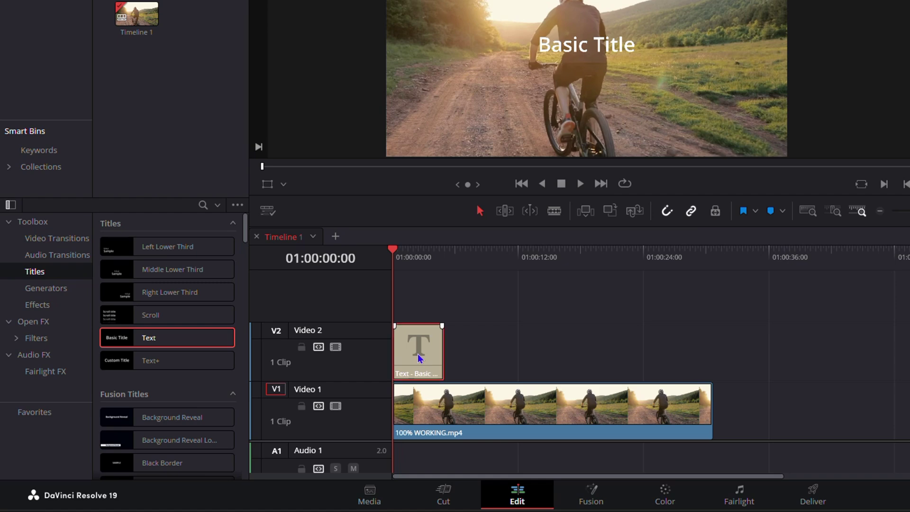
left_click_drag(899, 28, 813, 35)
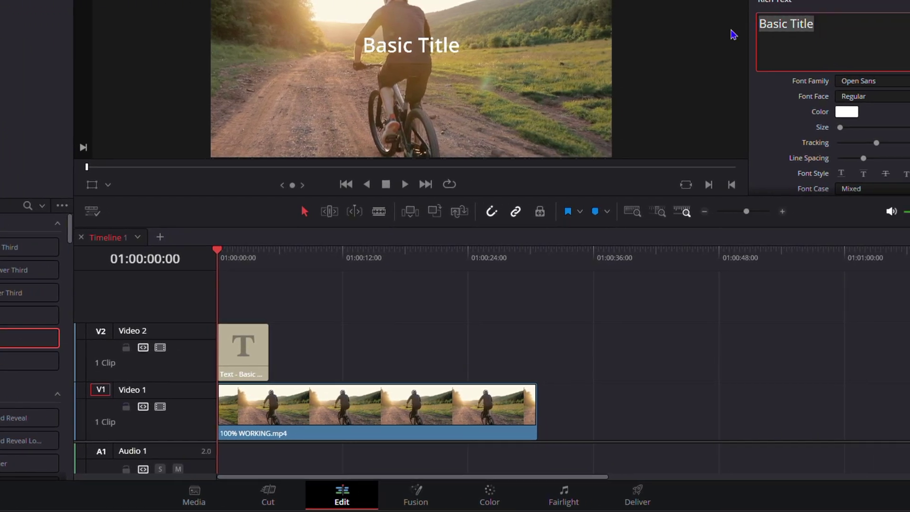
Change the title text to 'BIKE RIDING' in Extrabold Italic at size 234
type("BIKE RIDING")
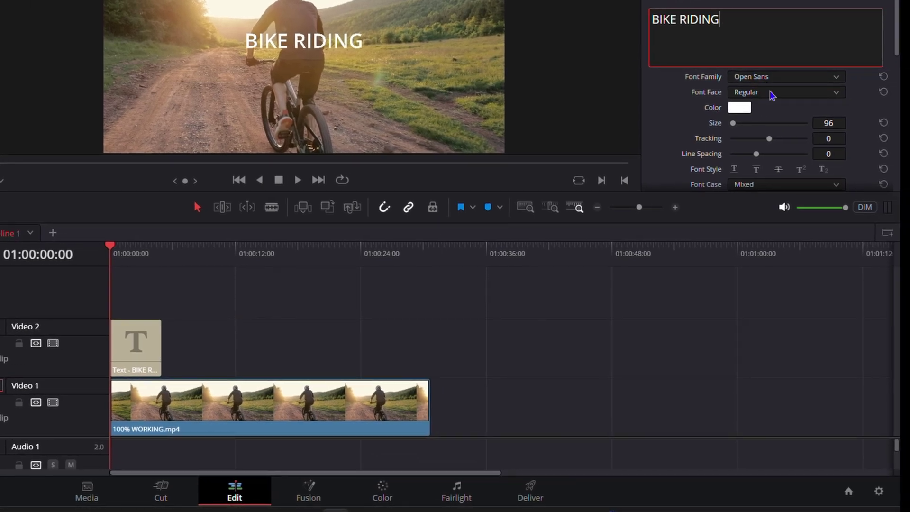
left_click(773, 93)
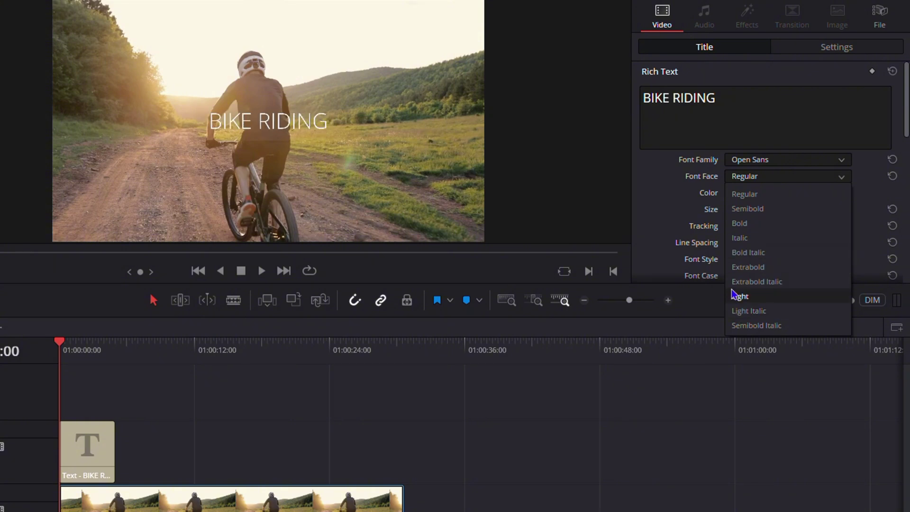
left_click(757, 281)
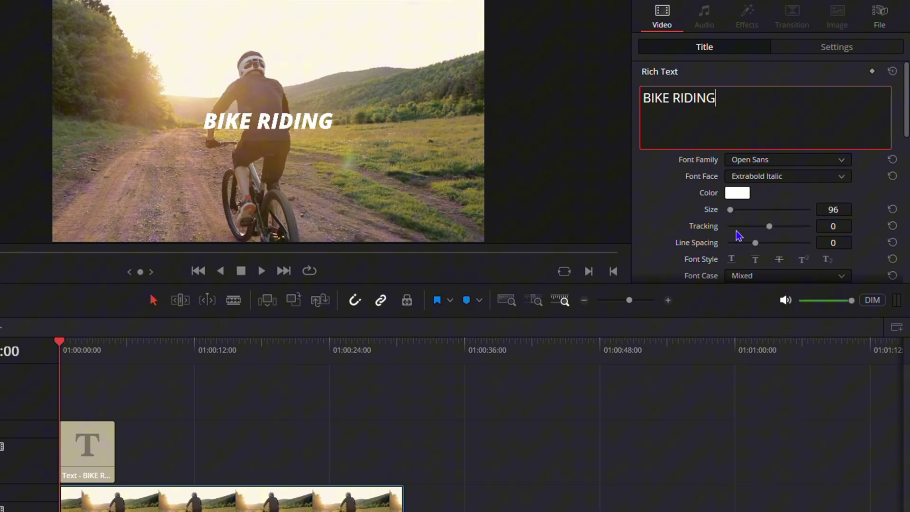
left_click_drag(733, 211, 733, 218)
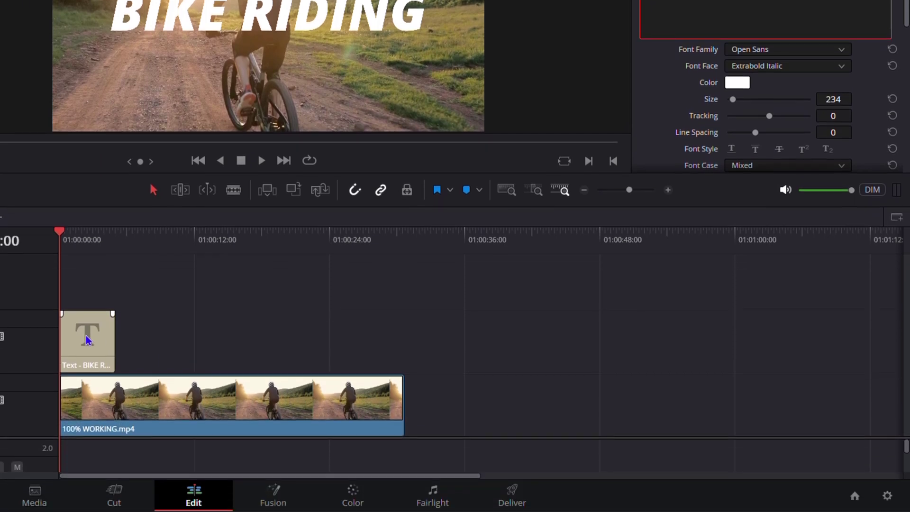
right_click(86, 451)
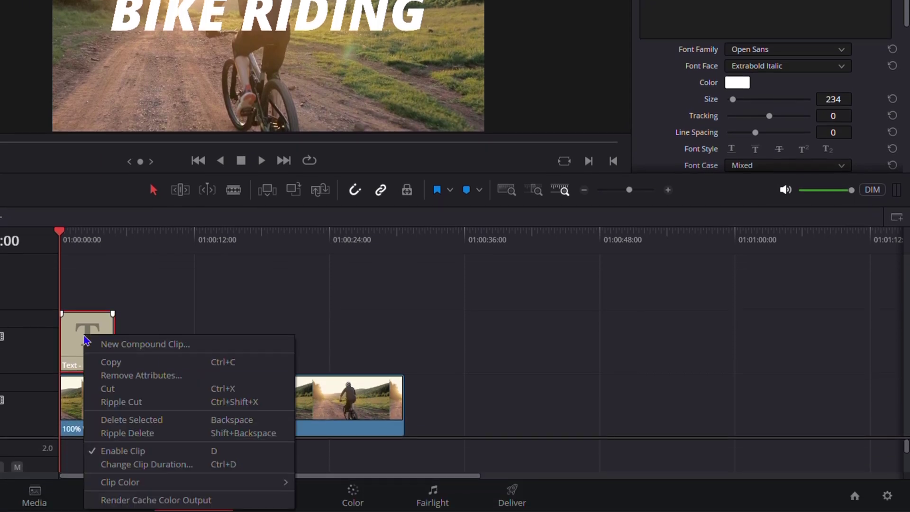
Turn the BIKE RIDING title clip into Compound Clip 1 with New Compound Clip
left_click(136, 352)
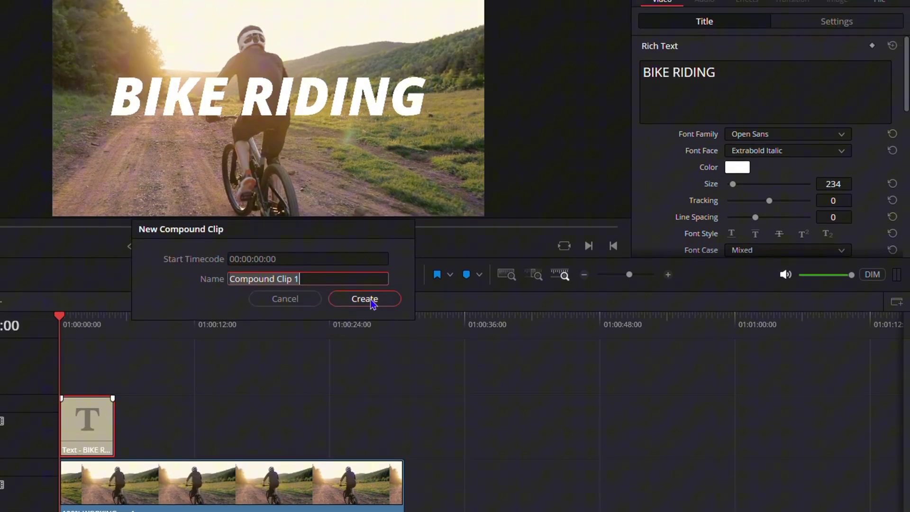
left_click(364, 299)
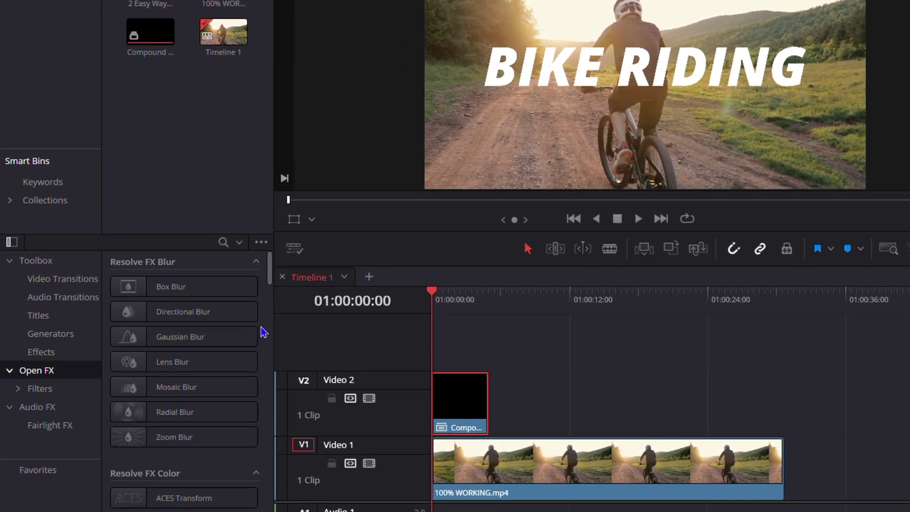
Apply Resolve FX Camera Shake to the compound title clip and play it back to preview
scroll(244, 366, "down", 5)
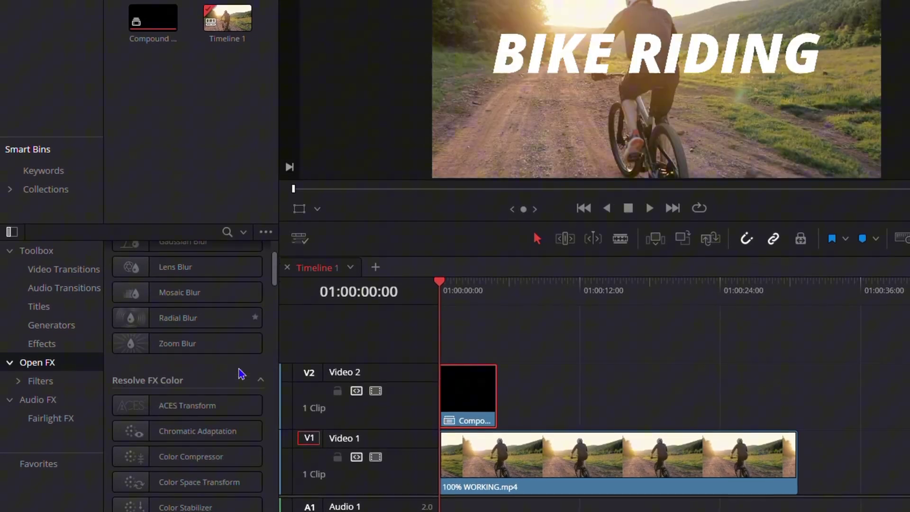
scroll(233, 380, "down", 5)
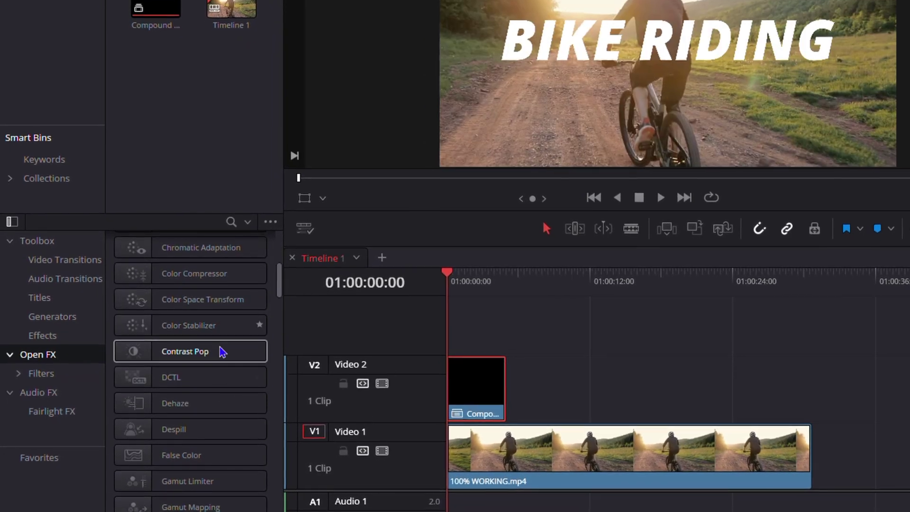
scroll(209, 411, "down", 4)
scroll(211, 407, "down", 2)
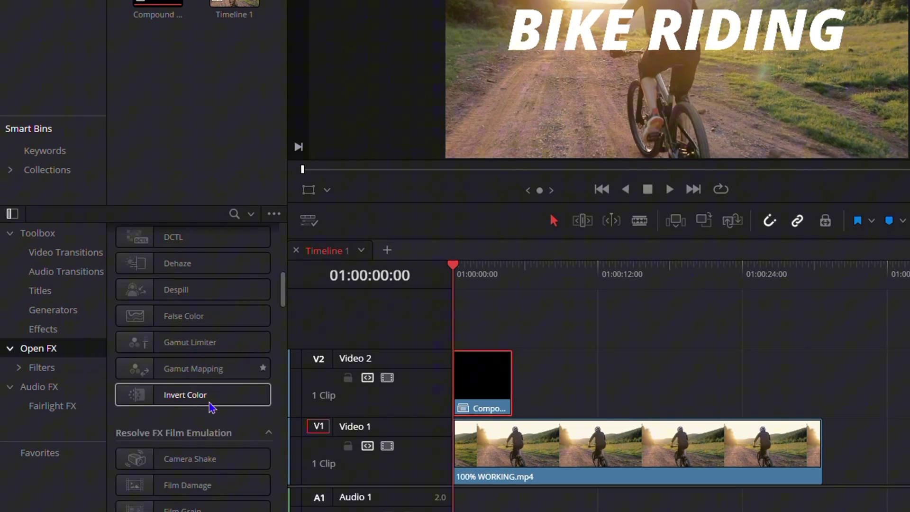
left_click_drag(199, 460, 472, 376)
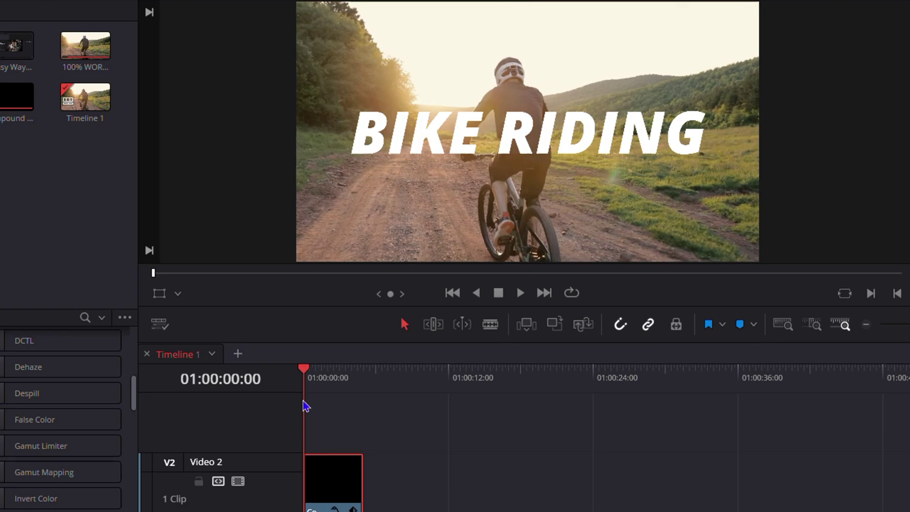
key("space")
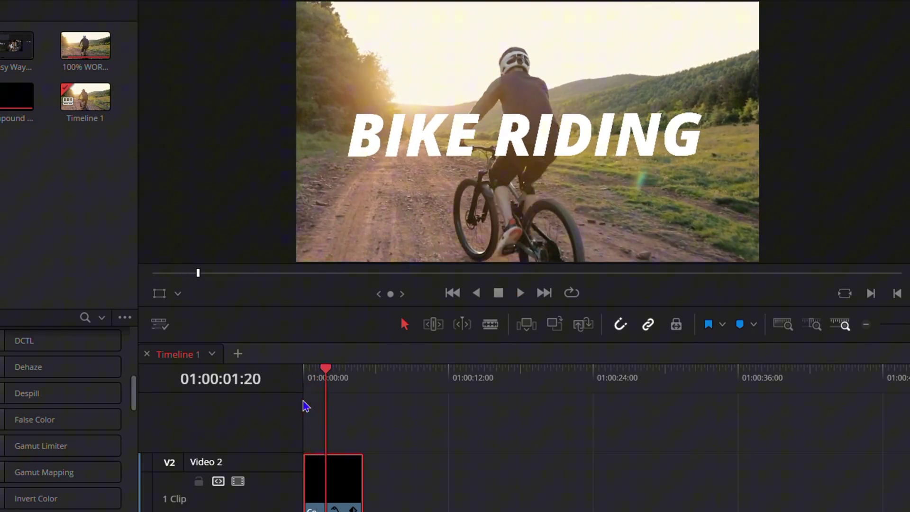
left_click(324, 392)
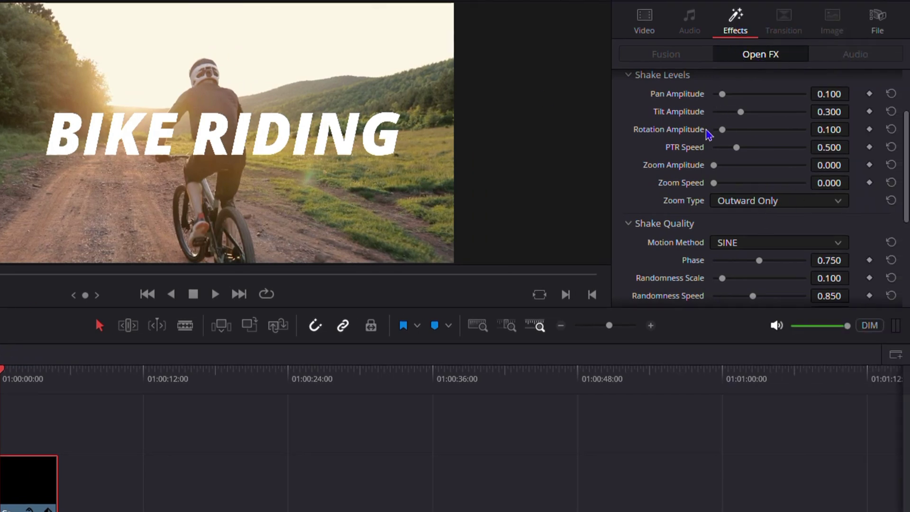
Raise Camera Shake's Motion Scale, set Motion Blur to 0.357 and PTR Speed to 1.147
scroll(712, 133, "up", 3)
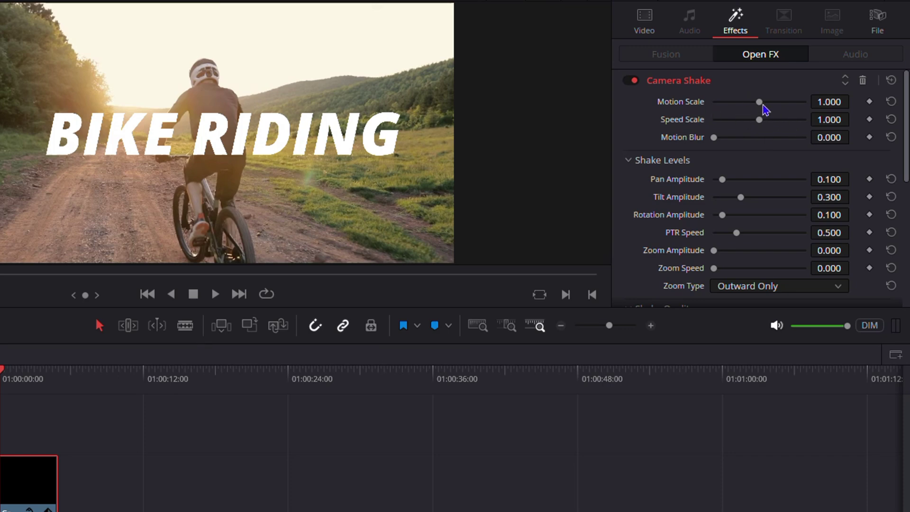
left_click_drag(760, 102, 812, 126)
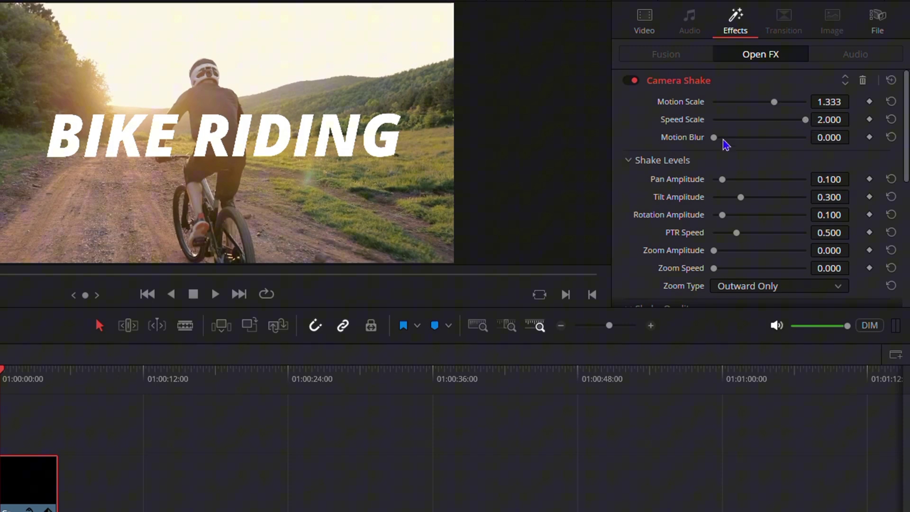
left_click_drag(716, 138, 748, 140)
left_click_drag(738, 235, 768, 234)
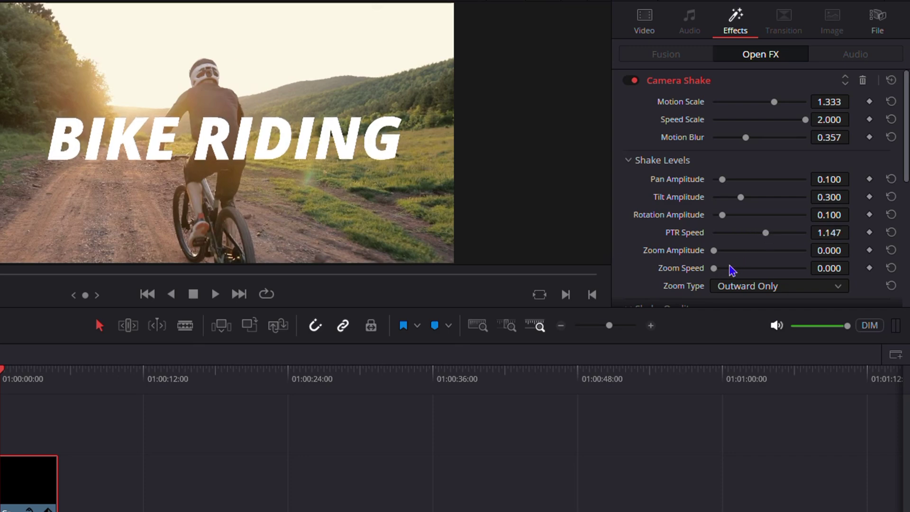
Raise Zoom Speed to 0.620 and play the timeline to preview the stronger shake
scroll(733, 270, "down", 2)
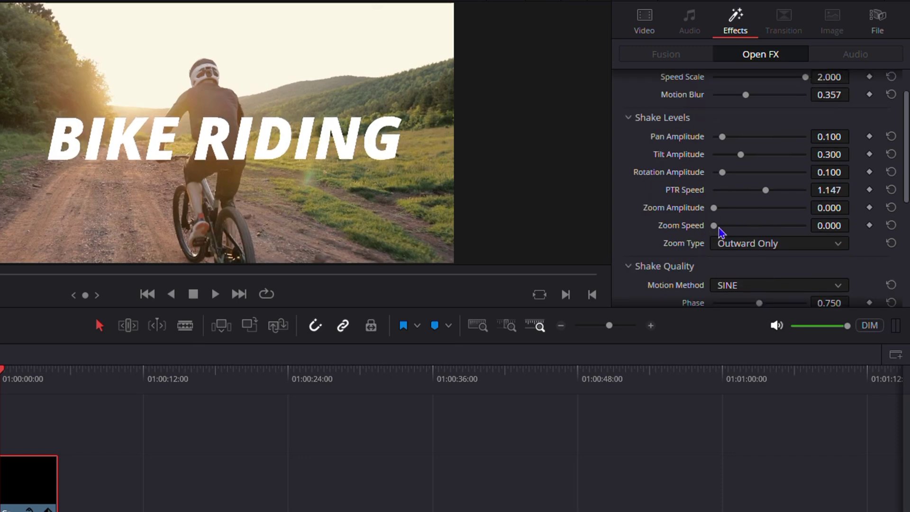
left_click_drag(720, 233, 745, 233)
scroll(754, 239, "down", 4)
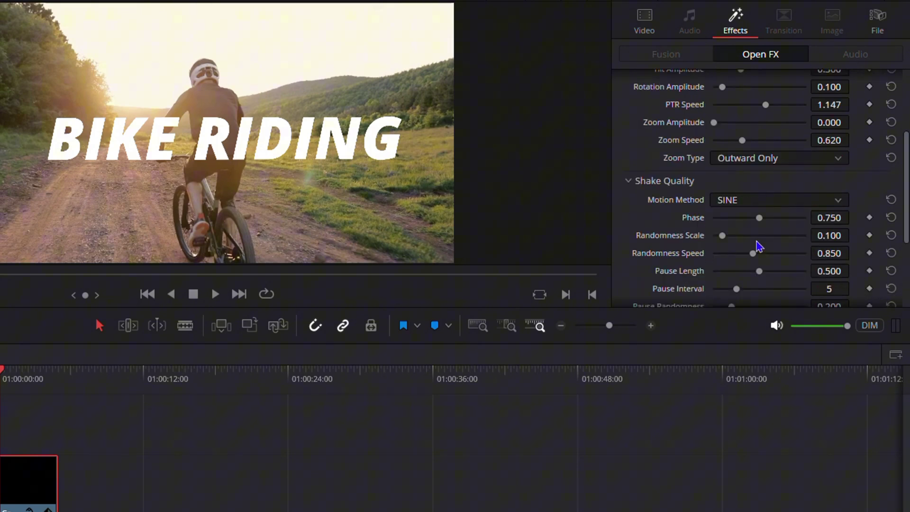
scroll(757, 256, "down", 2)
scroll(742, 266, "up", 6)
scroll(717, 207, "up", 2)
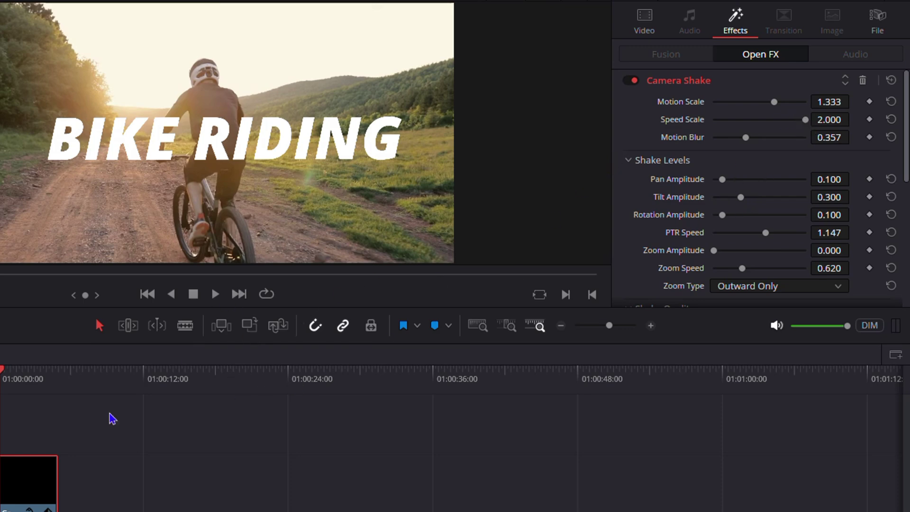
key("space")
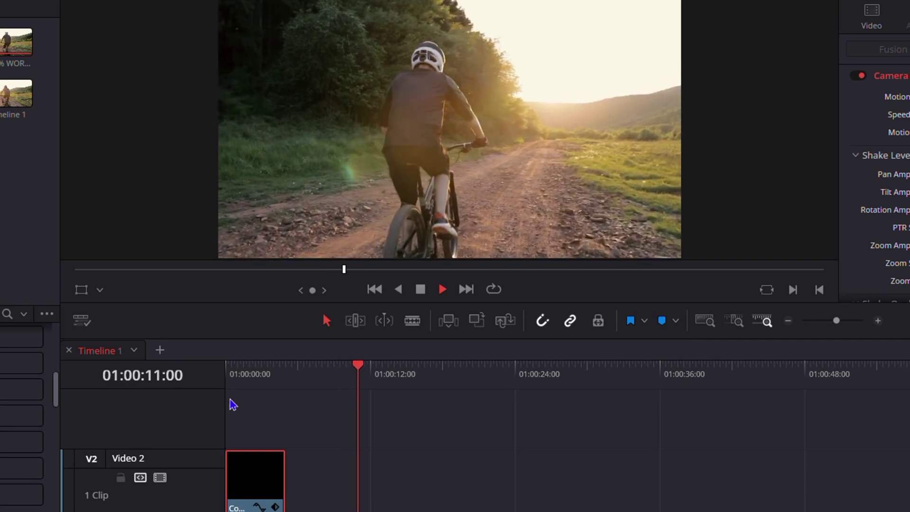
Stop playback and bring the Titles list back in the Effects Library
key("space")
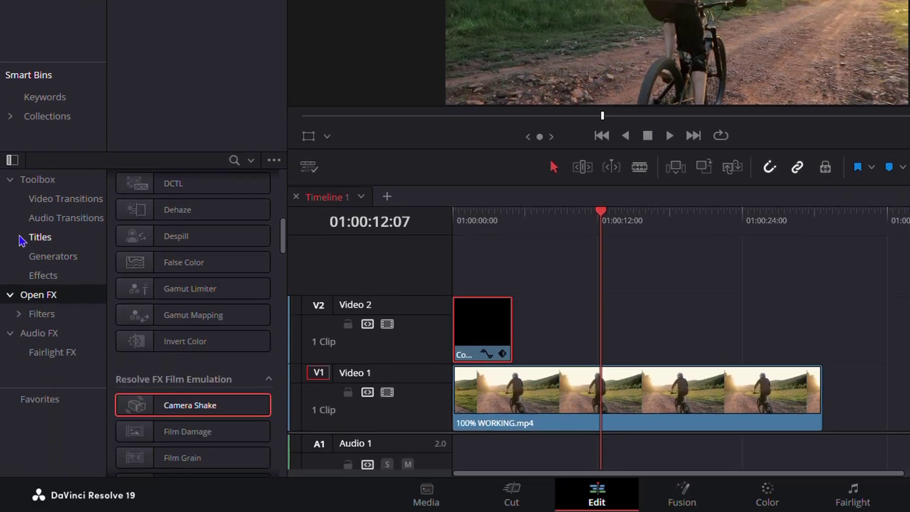
left_click(39, 239)
scroll(185, 266, "up", 5)
scroll(190, 289, "up", 4)
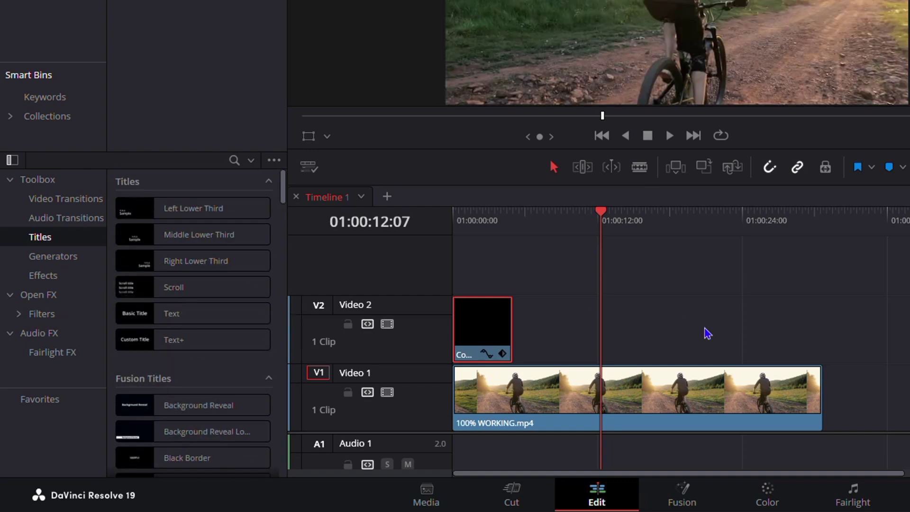
Select the title compound clip on Video 2 and park the playhead at 01:00:02:17
left_click(479, 245)
left_click(498, 322)
left_click(484, 238)
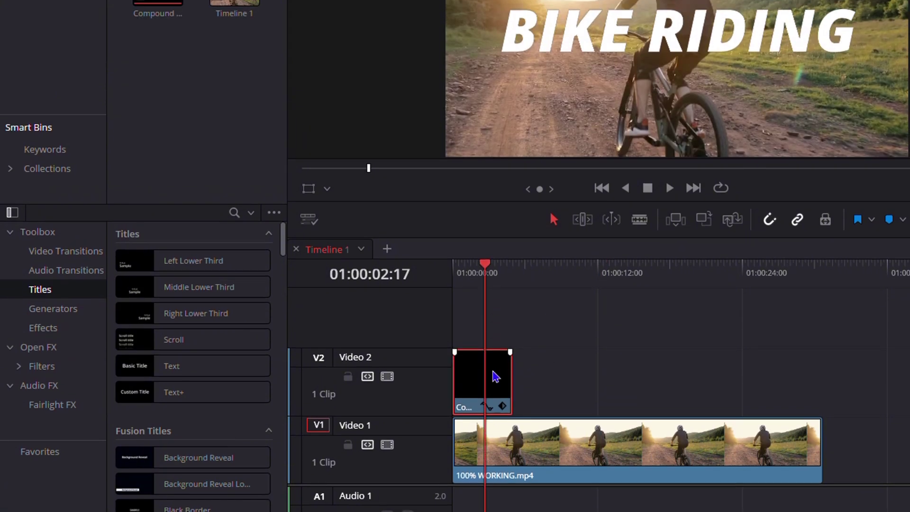
right_click(495, 377)
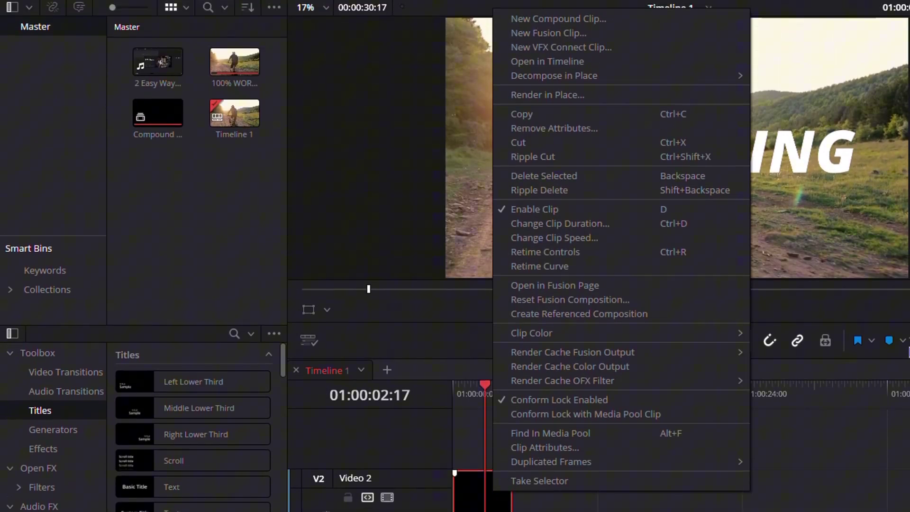
Load Compound Clip 1 from the Media Pool and show its Camera Shake settings in the Inspector
left_click(818, 325)
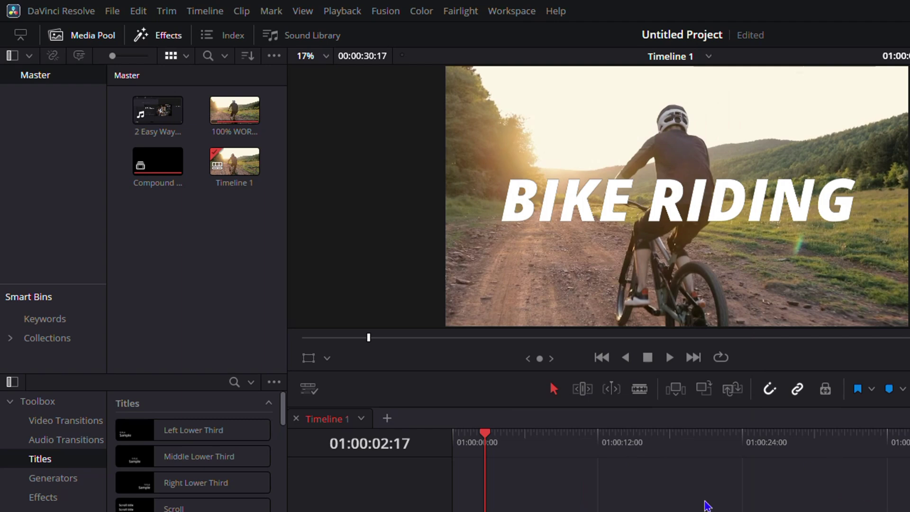
left_click(152, 164)
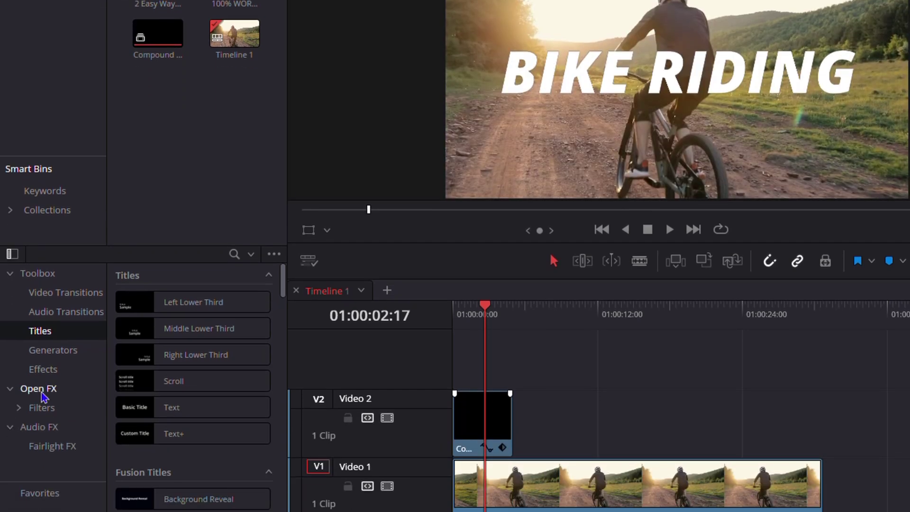
left_click(42, 389)
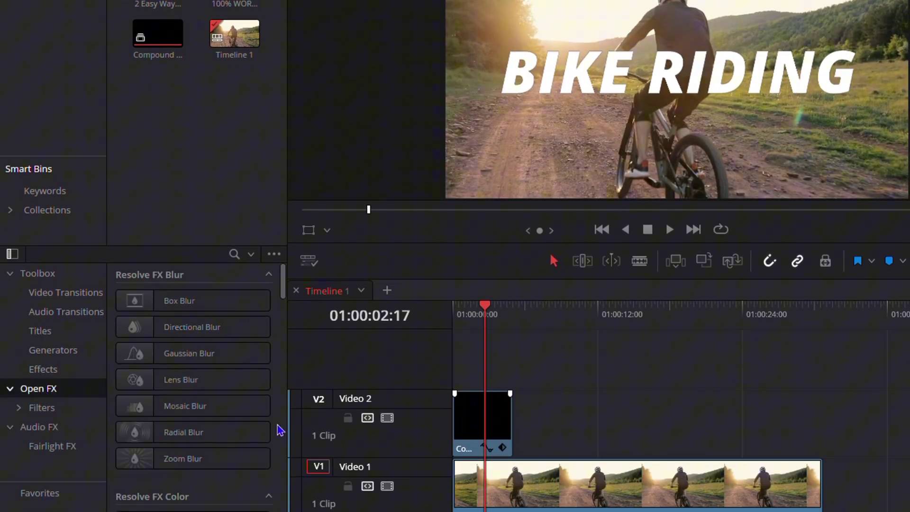
scroll(205, 443, "down", 15)
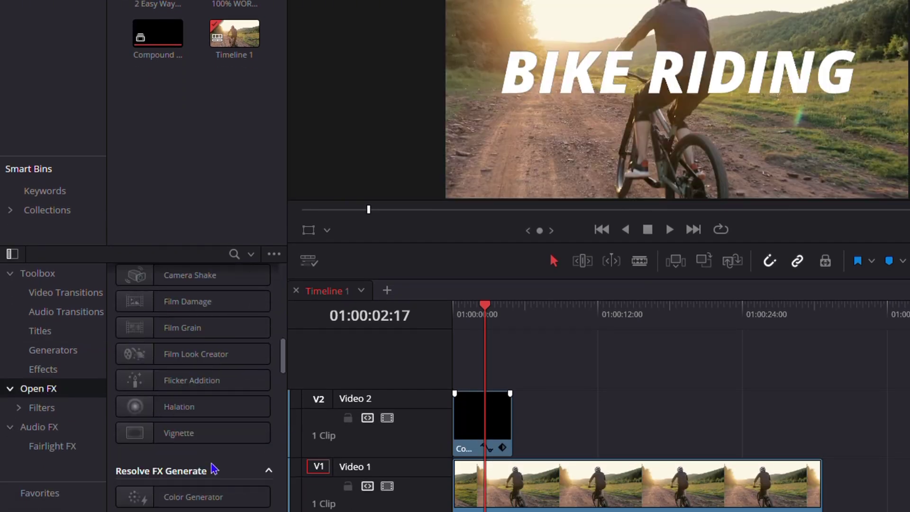
scroll(242, 432, "up", 1)
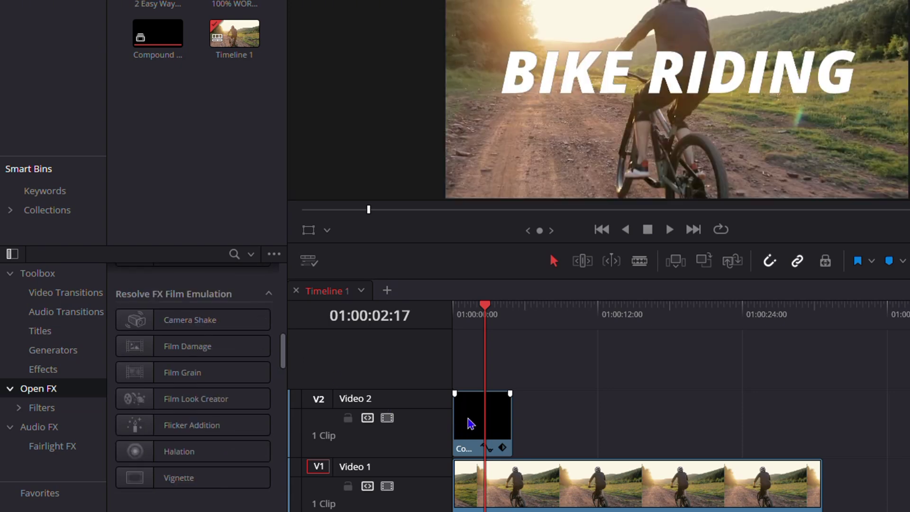
left_click(866, 35)
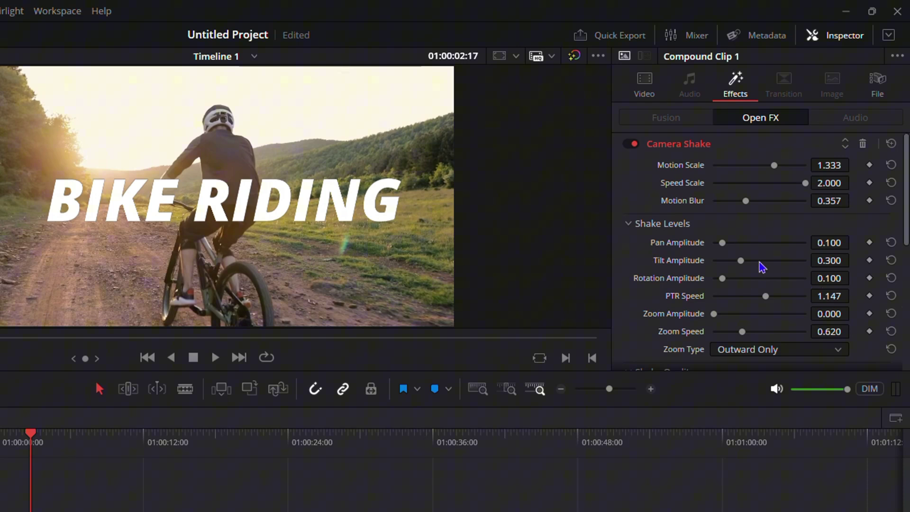
Review the remaining Camera Shake parameters, then play the edit from the timeline start
scroll(743, 255, "down", 1)
scroll(744, 255, "down", 4)
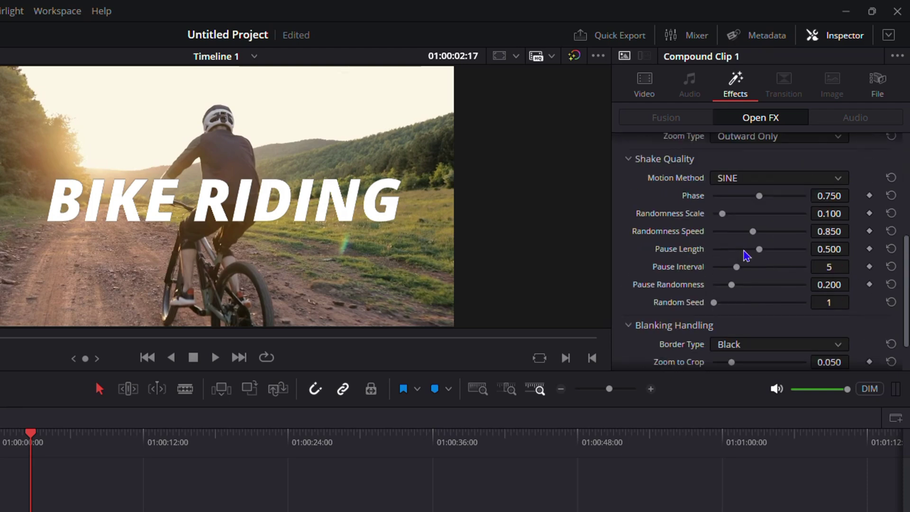
scroll(731, 270, "down", 2)
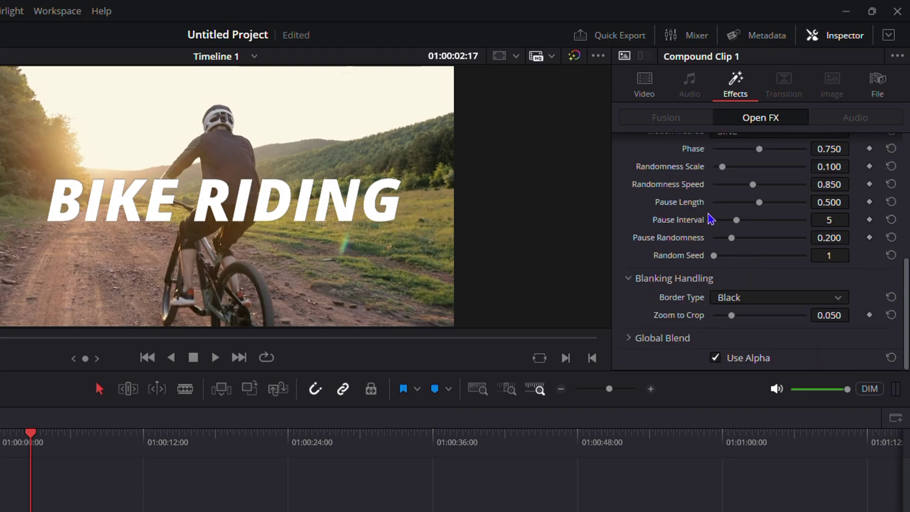
key("Home")
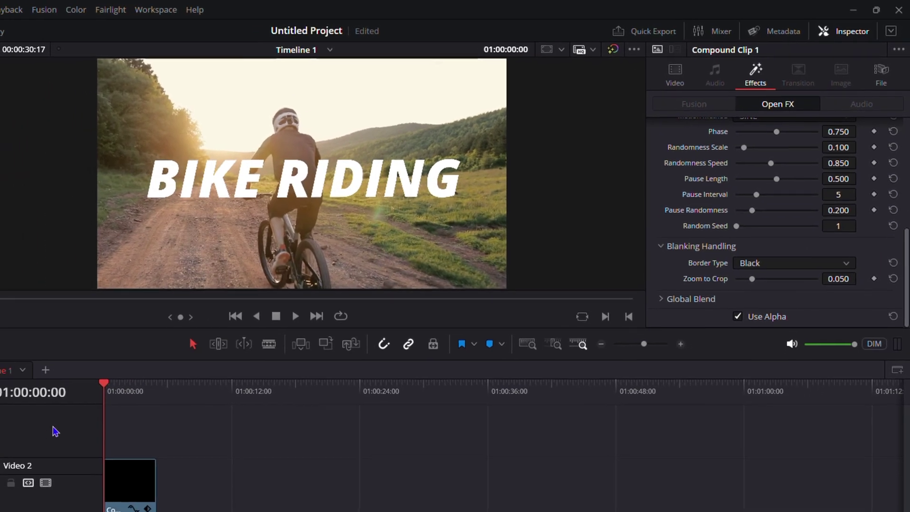
key("space")
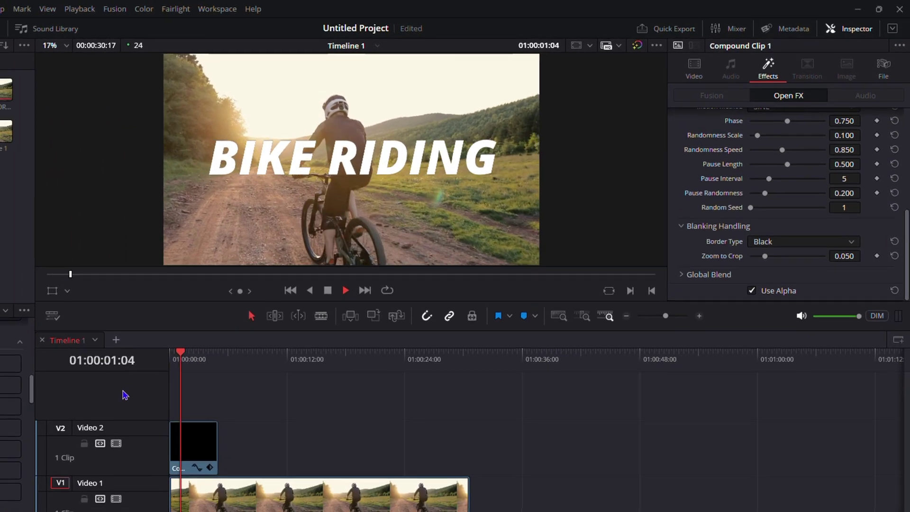